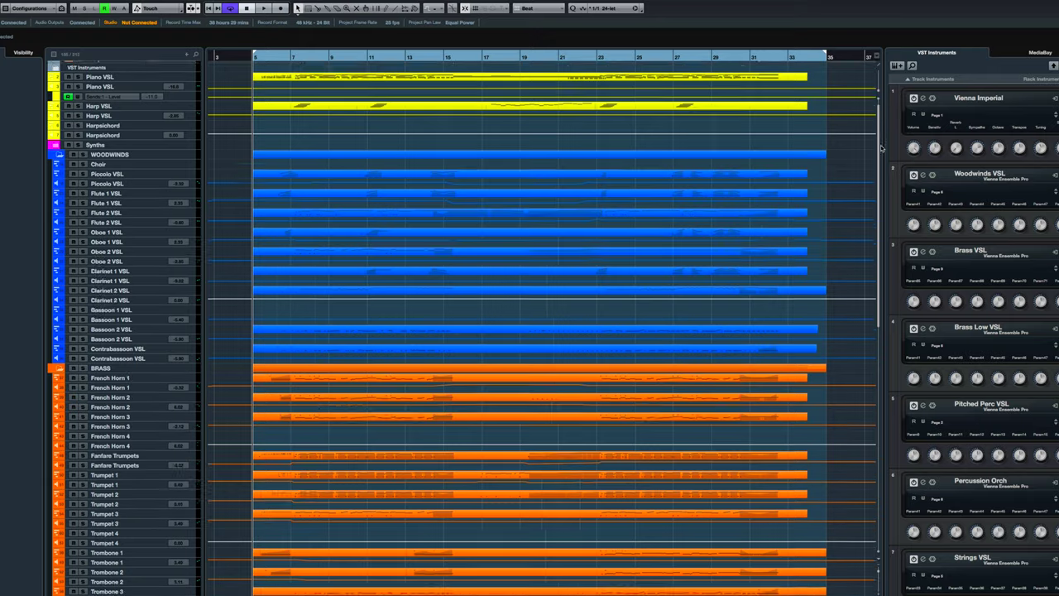
{"action": "scroll", "coordinate": [873, 273], "scroll_direction": "down", "scroll_amount": 8}
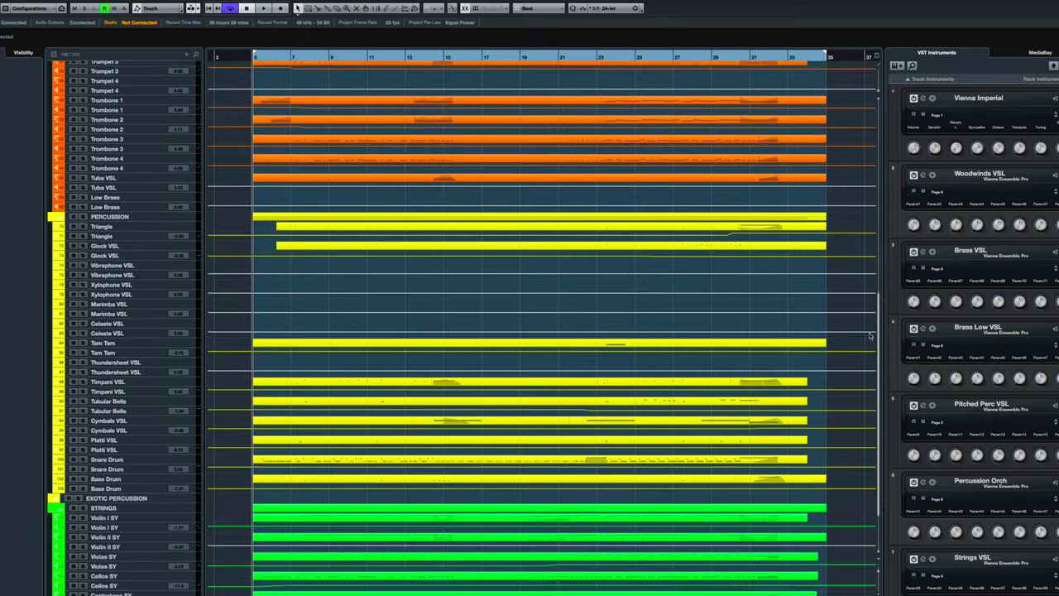
Step: Scroll down and back up through the track list to find the Snare Drum part
{"action": "scroll", "coordinate": [867, 390], "scroll_direction": "up", "scroll_amount": 10}
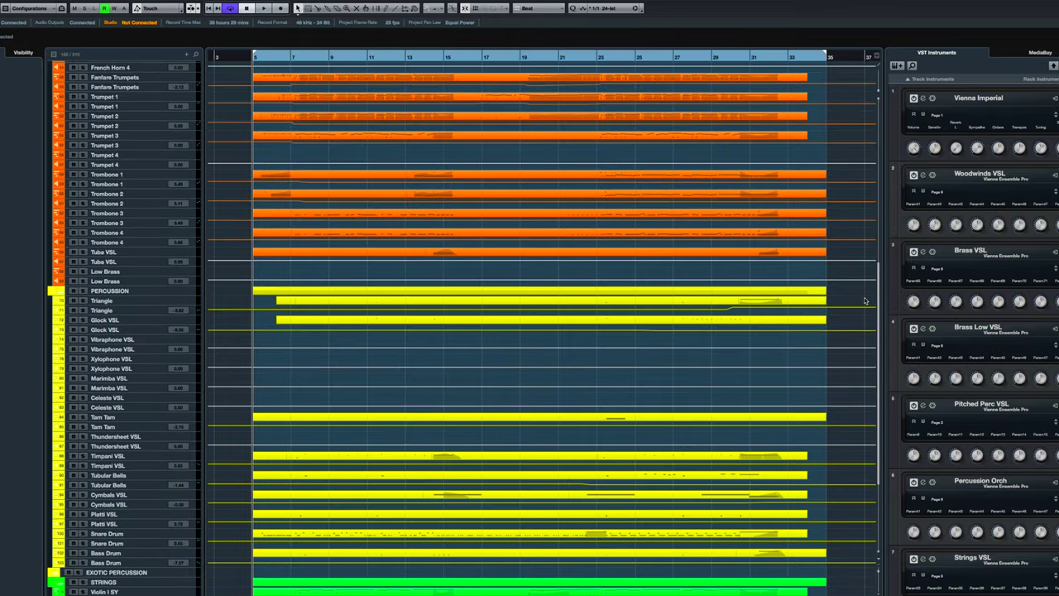
{"action": "scroll", "coordinate": [866, 240], "scroll_direction": "up", "scroll_amount": 8}
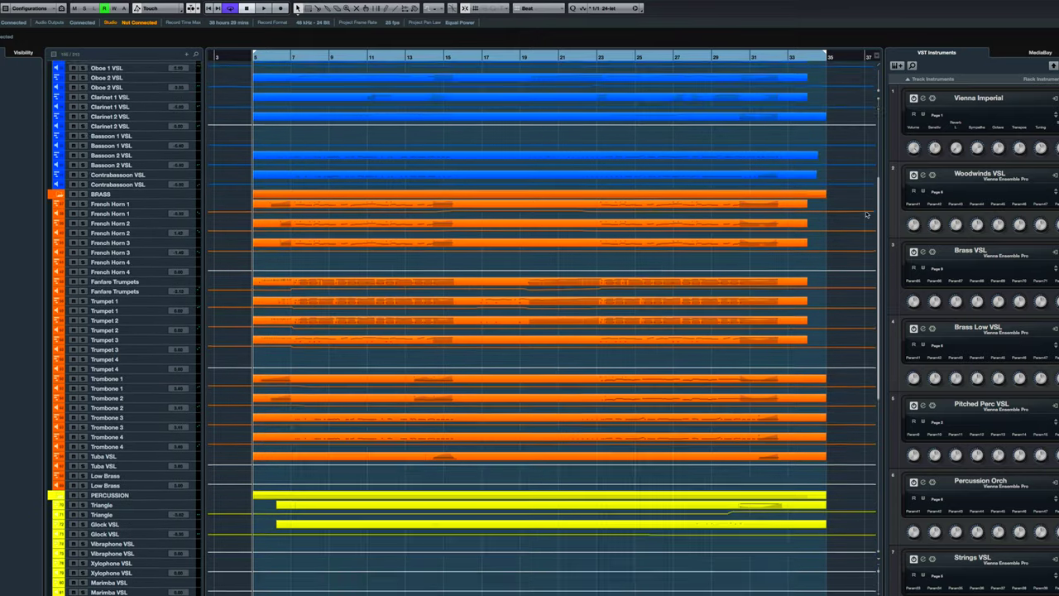
{"action": "scroll", "coordinate": [868, 165], "scroll_direction": "up", "scroll_amount": 4}
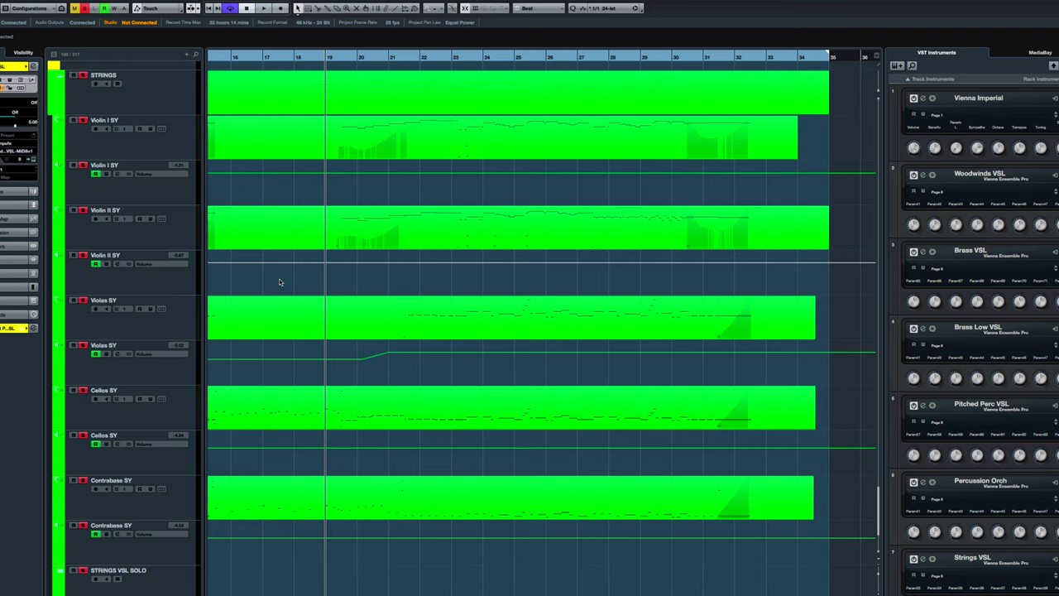
Step: Start playback of the project
{"action": "key", "text": "space"}
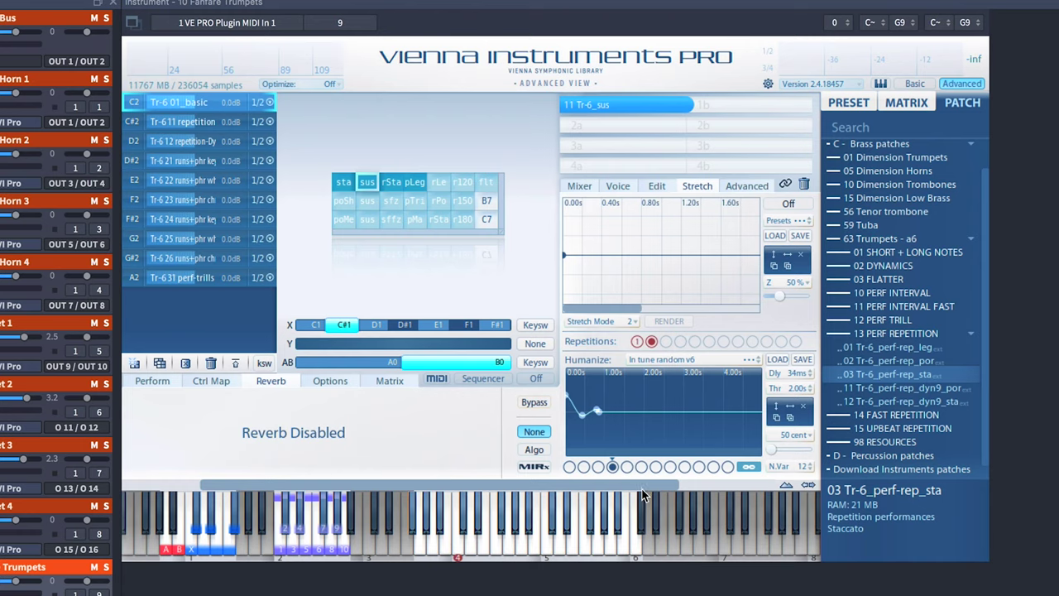
Step: Switch the Fanfare Trumpets patch reverb from None to MIR
{"action": "left_click", "coordinate": [535, 468]}
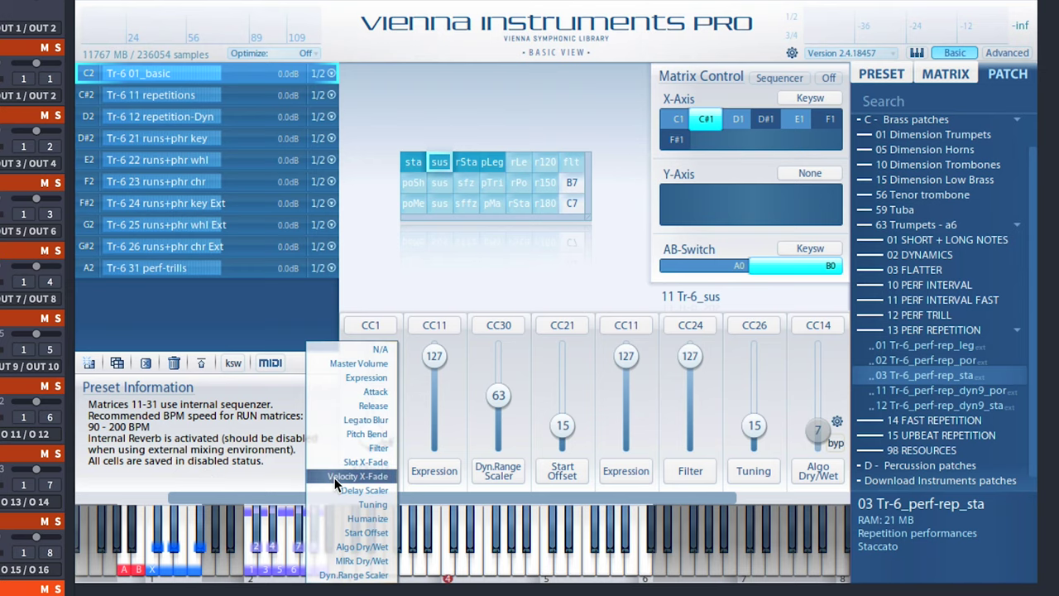
Step: Assign the CC1 slot to Velocity X-Fade and raise it to 127
{"action": "left_click", "coordinate": [356, 477]}
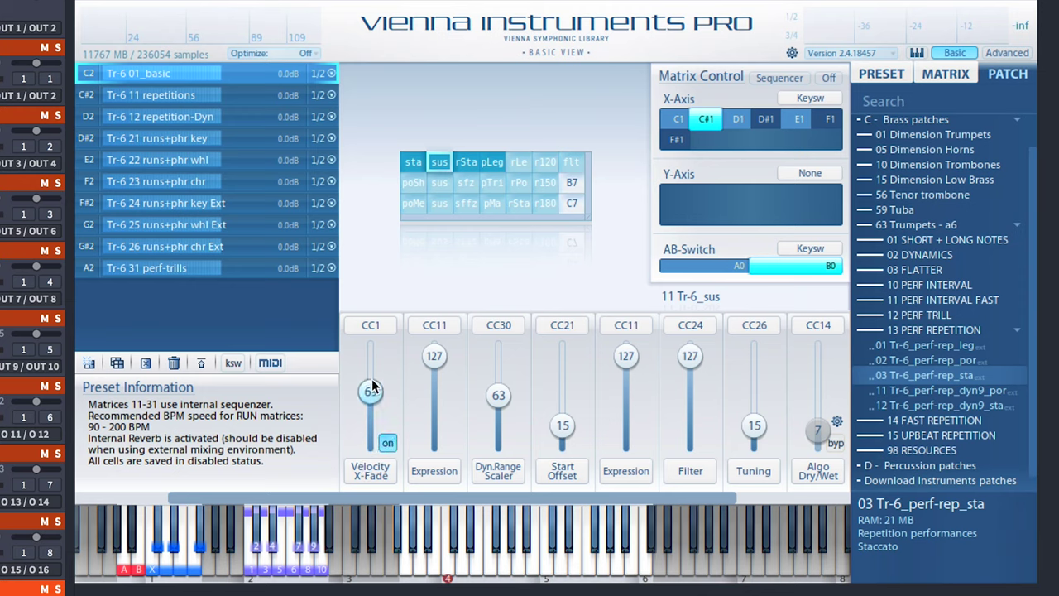
{"action": "left_click_drag", "start_coordinate": [373, 437], "coordinate": [377, 357]}
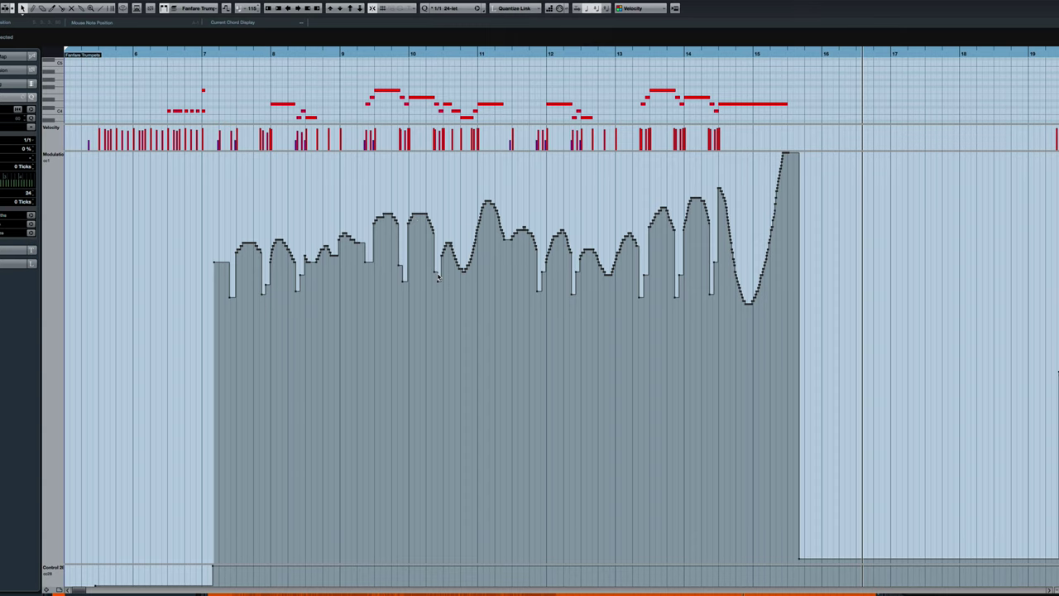
Step: Zoom in on bars 9–16 and set CC 1 to drive Velocity X-Fade
{"action": "key", "text": "h"}
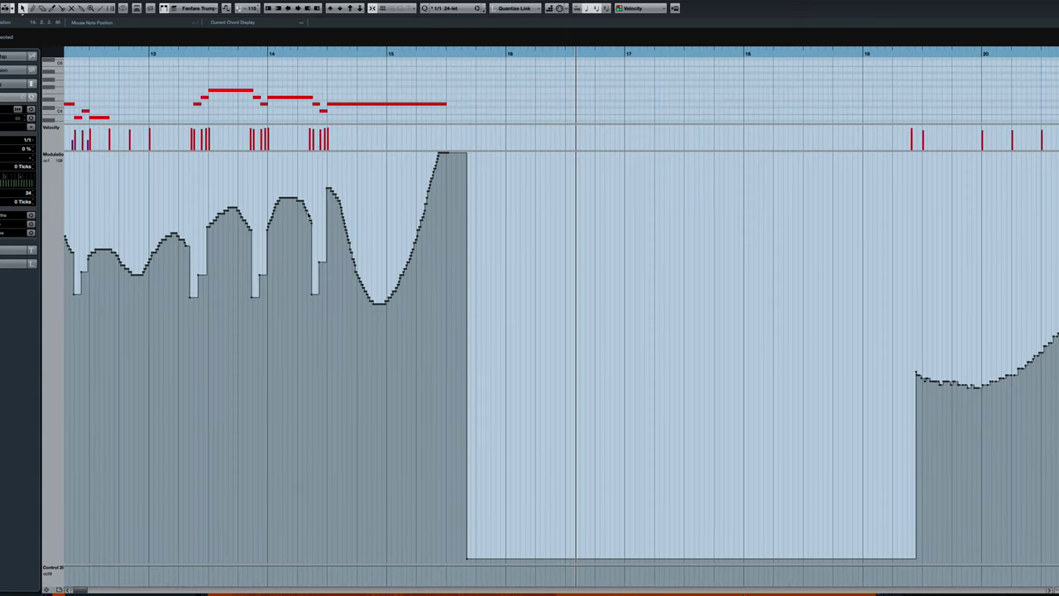
{"action": "scroll", "coordinate": [307, 216], "scroll_direction": "left", "scroll_amount": 6}
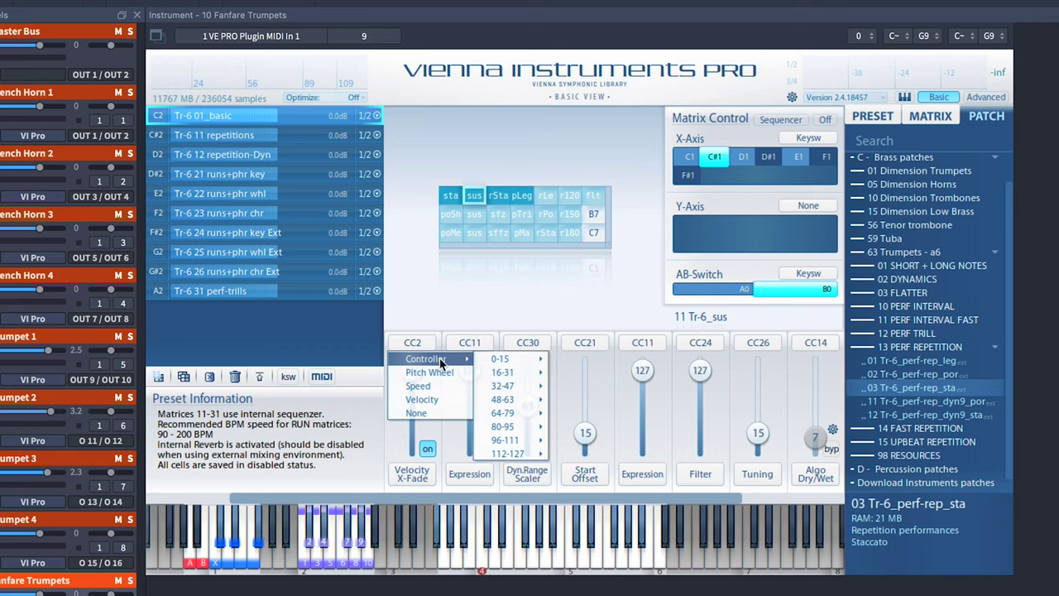
{"action": "mouse_move", "coordinate": [499, 361]}
{"action": "left_click", "coordinate": [577, 374]}
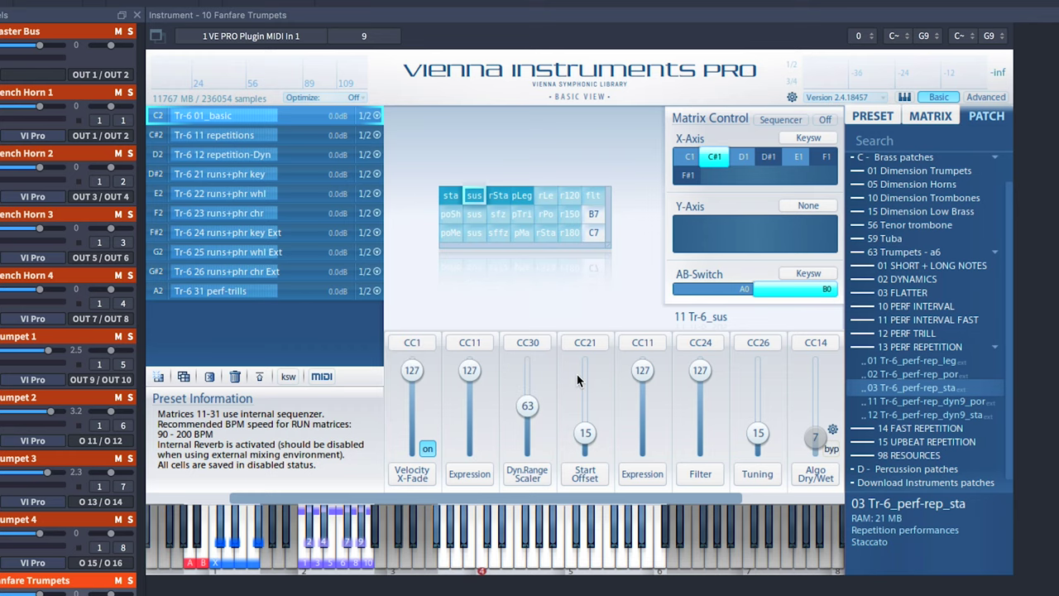
Step: Change the Velocity X-Fade controller to CC 2
{"action": "left_click", "coordinate": [411, 341]}
{"action": "mouse_move", "coordinate": [437, 360]}
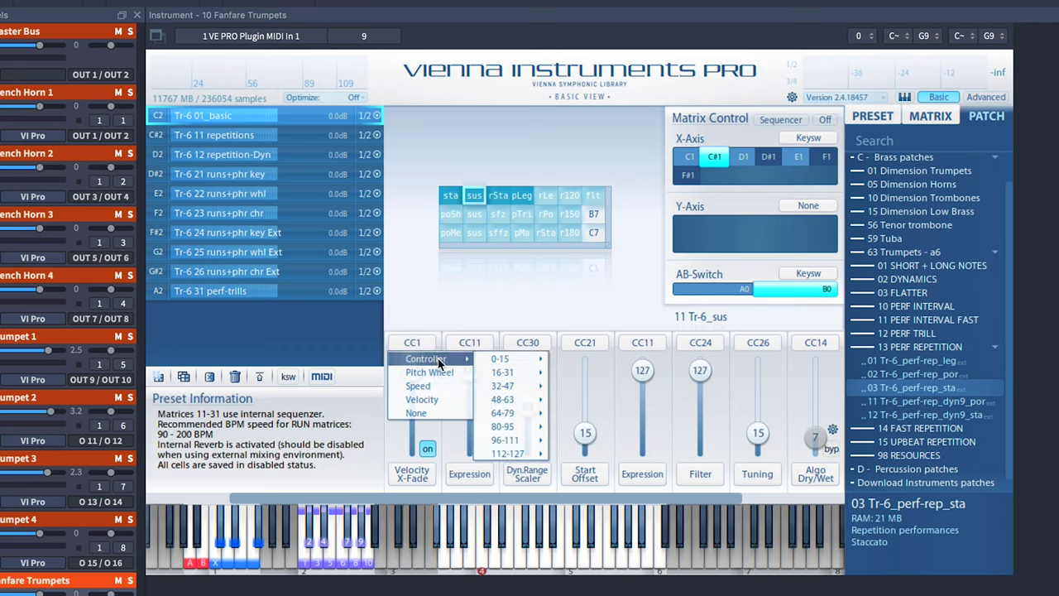
{"action": "mouse_move", "coordinate": [542, 364]}
{"action": "left_click", "coordinate": [571, 386]}
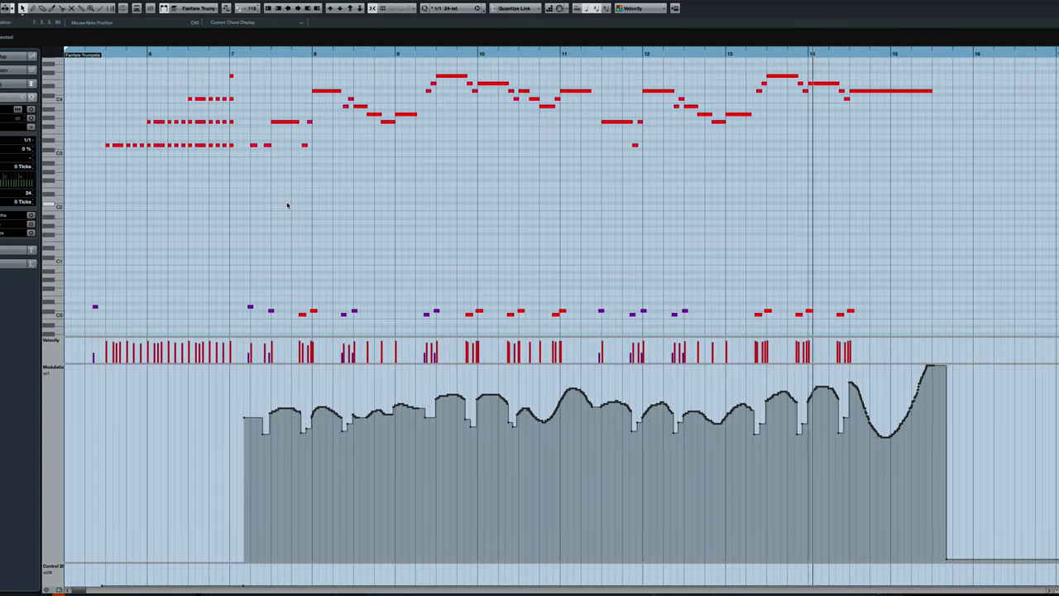
Step: Move the playback position back, then view the Trumpet 2, Trumpet 1 and Piccolo VSL parts
{"action": "left_click", "coordinate": [596, 54]}
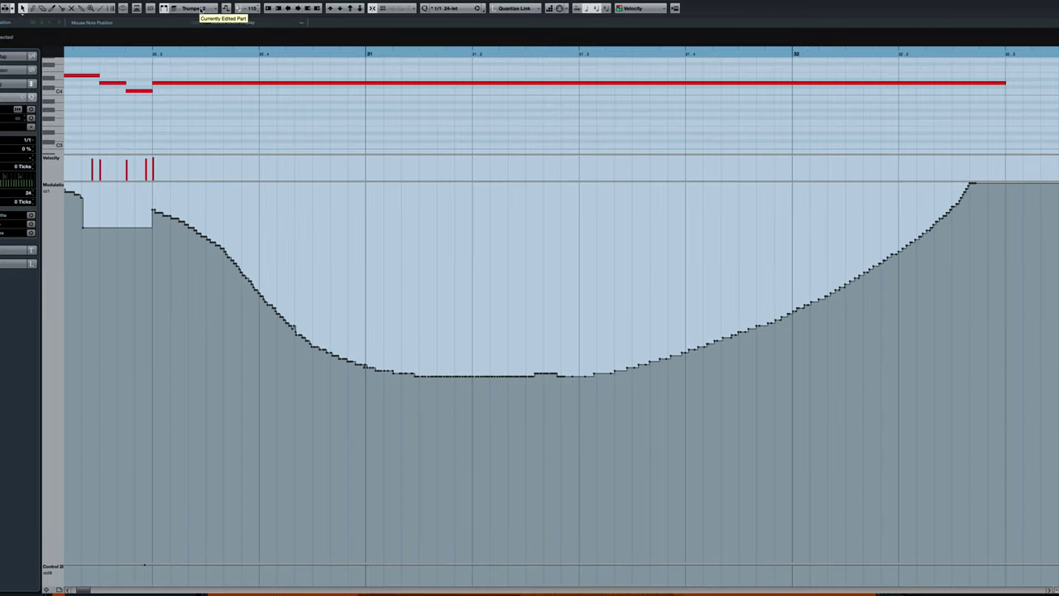
{"action": "left_click", "coordinate": [203, 8]}
{"action": "left_click", "coordinate": [200, 4]}
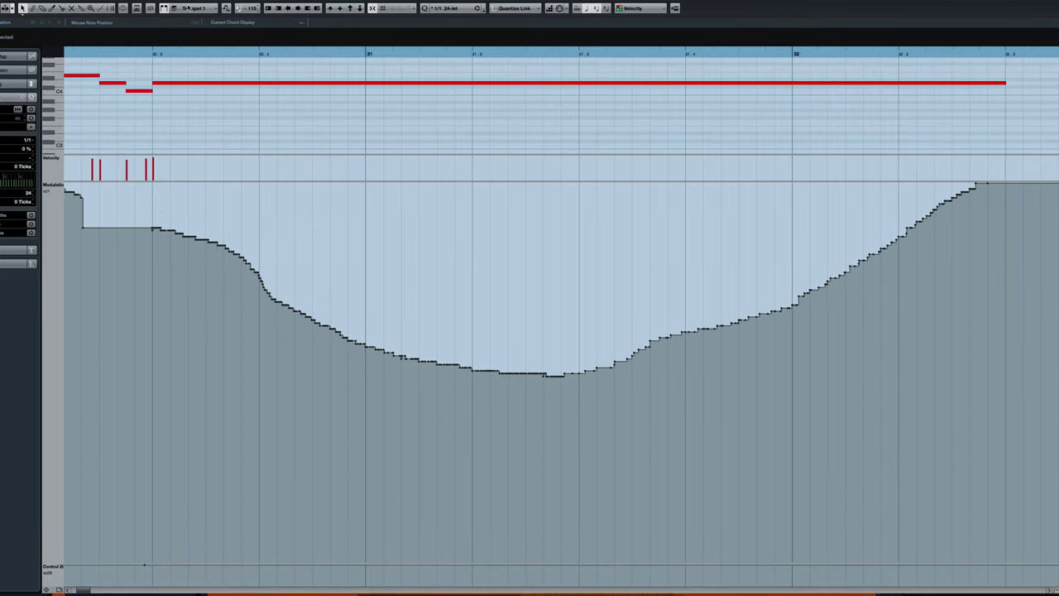
{"action": "left_click", "coordinate": [198, 8]}
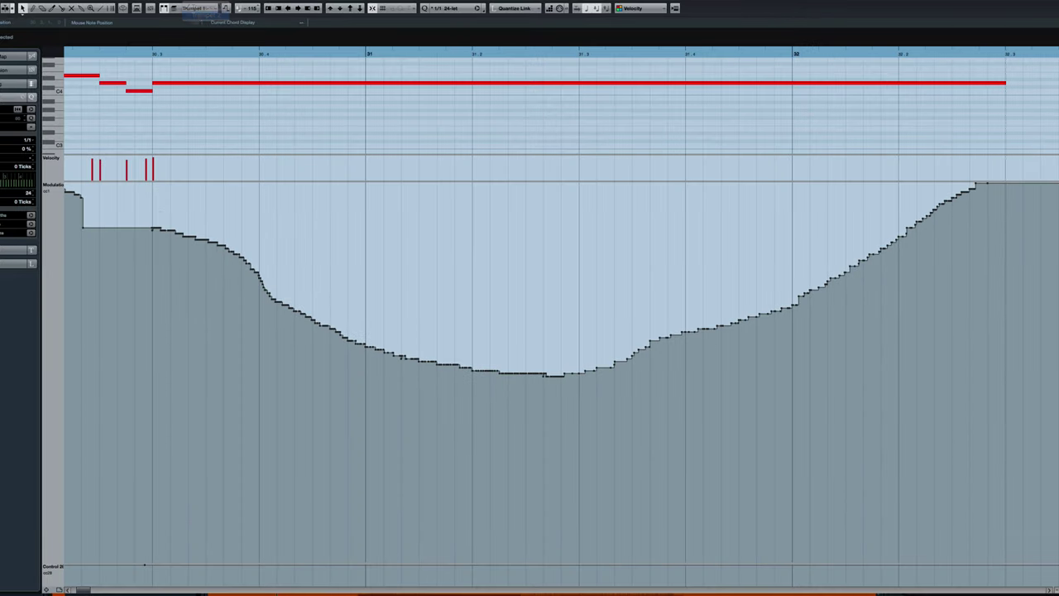
{"action": "left_click", "coordinate": [200, 17]}
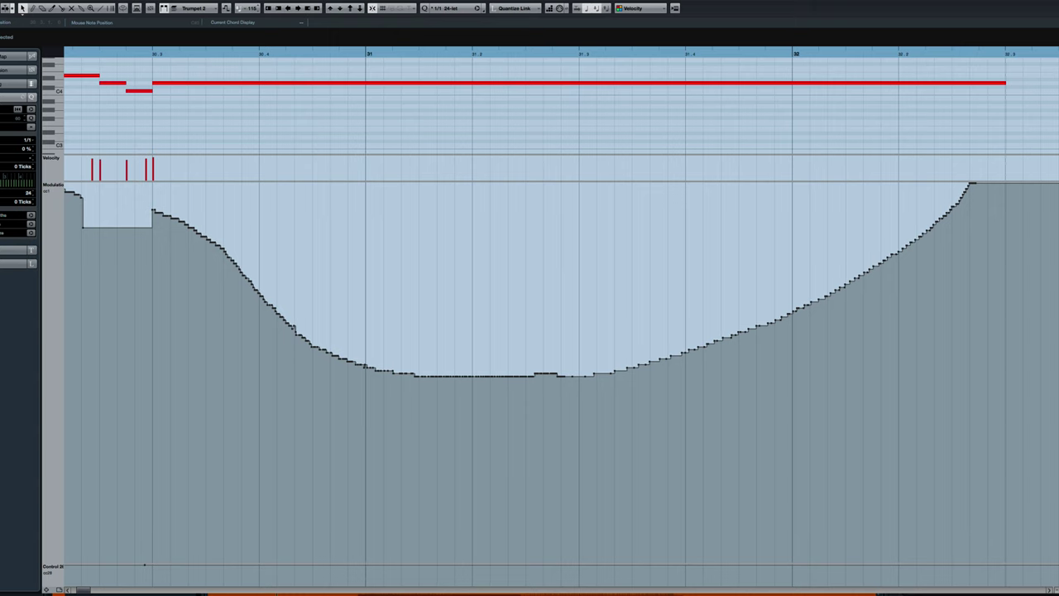
{"action": "left_click", "coordinate": [194, 12]}
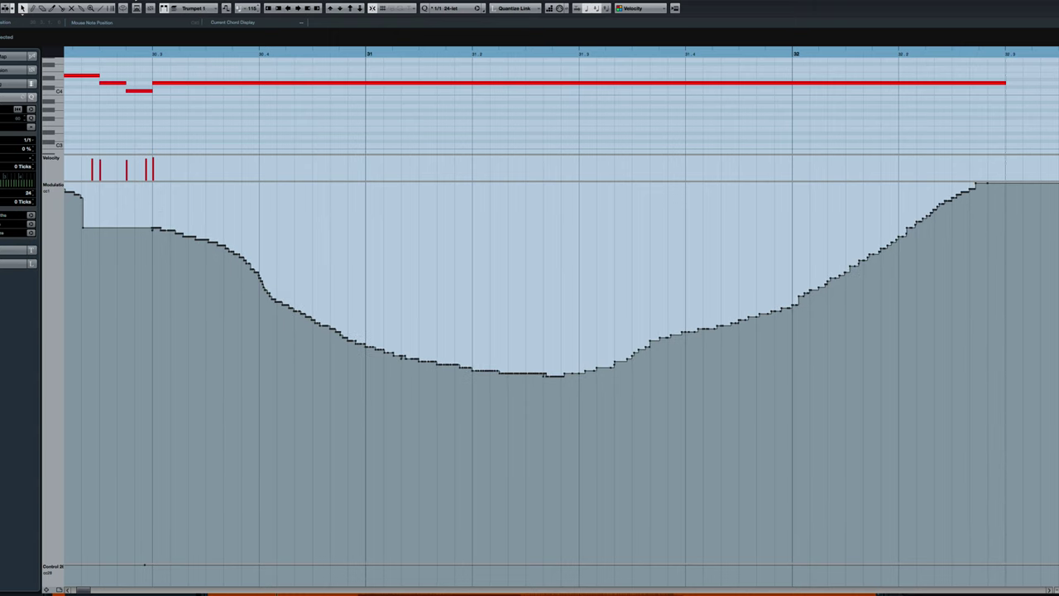
{"action": "left_click", "coordinate": [200, 9]}
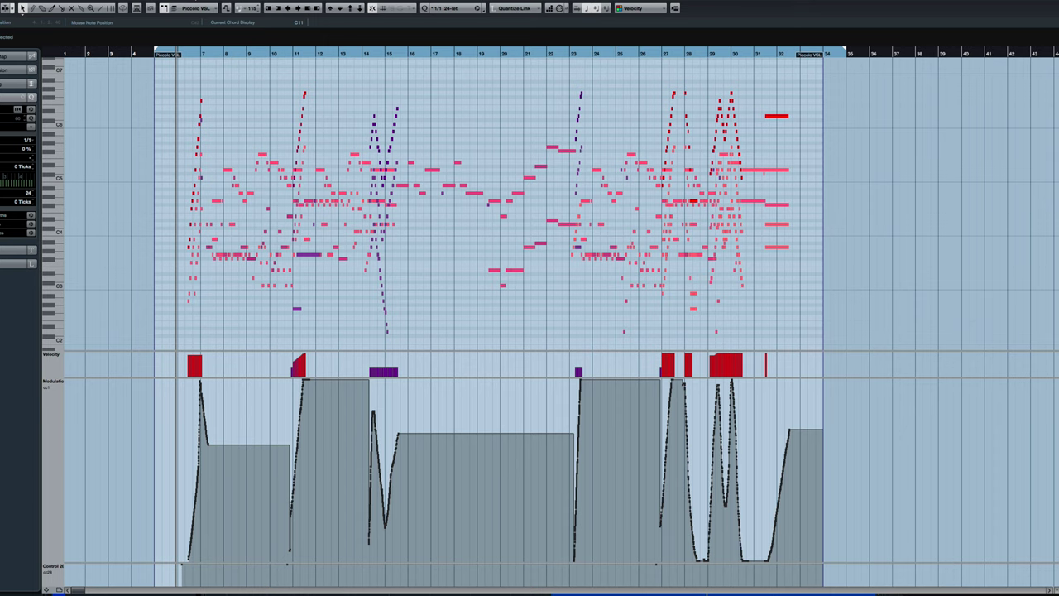
Step: Cycle the edited part through Flute 1, Oboe 1, Oboe 2, Clarinet 1, then back to Flute 1 VSL
{"action": "left_click", "coordinate": [199, 10]}
{"action": "left_click", "coordinate": [198, 19]}
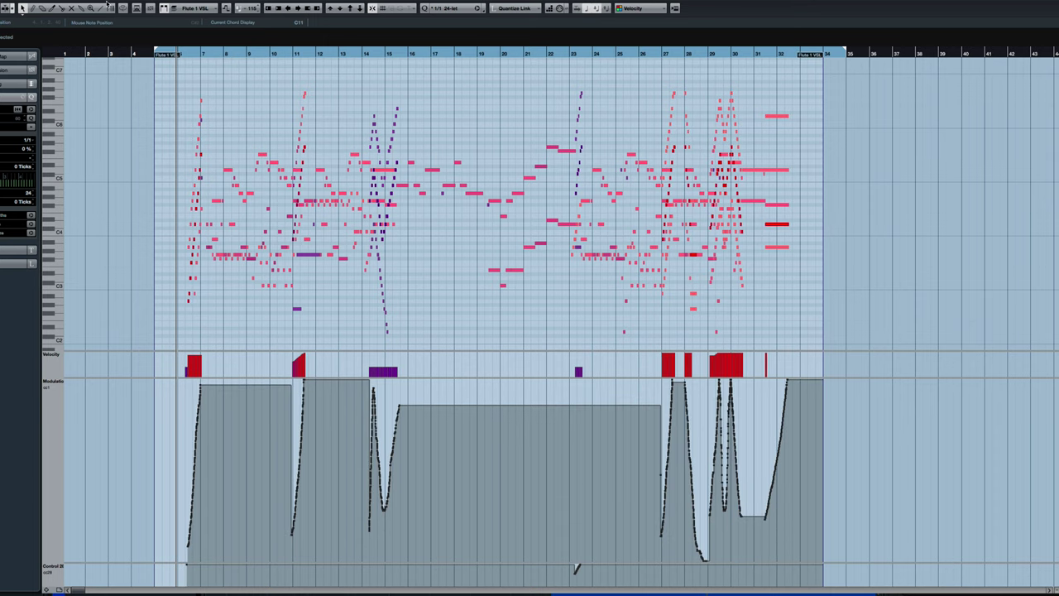
{"action": "left_click", "coordinate": [187, 9]}
{"action": "left_click", "coordinate": [198, 19]}
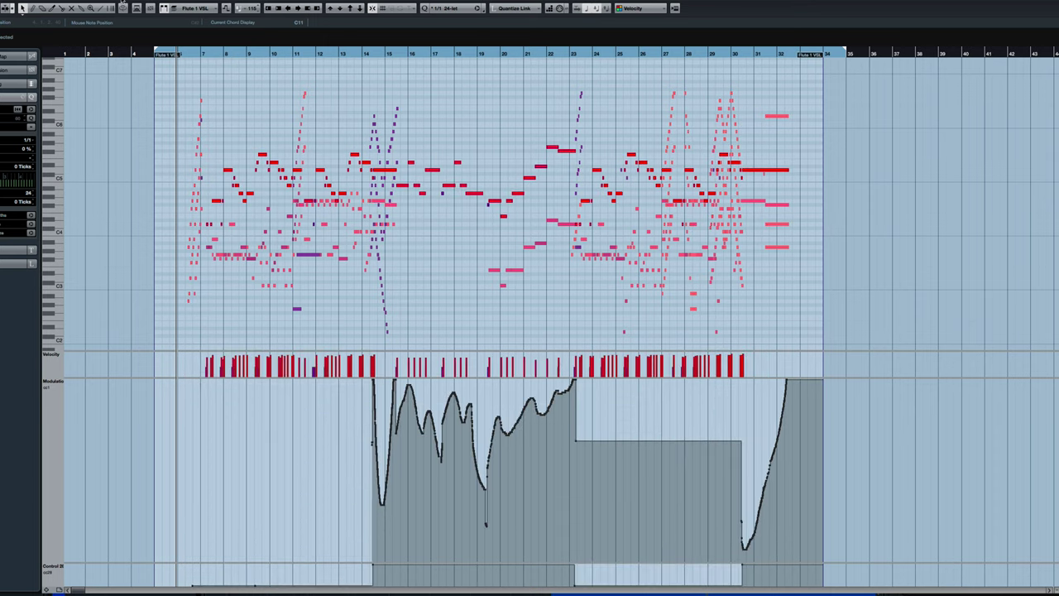
{"action": "left_click", "coordinate": [187, 9]}
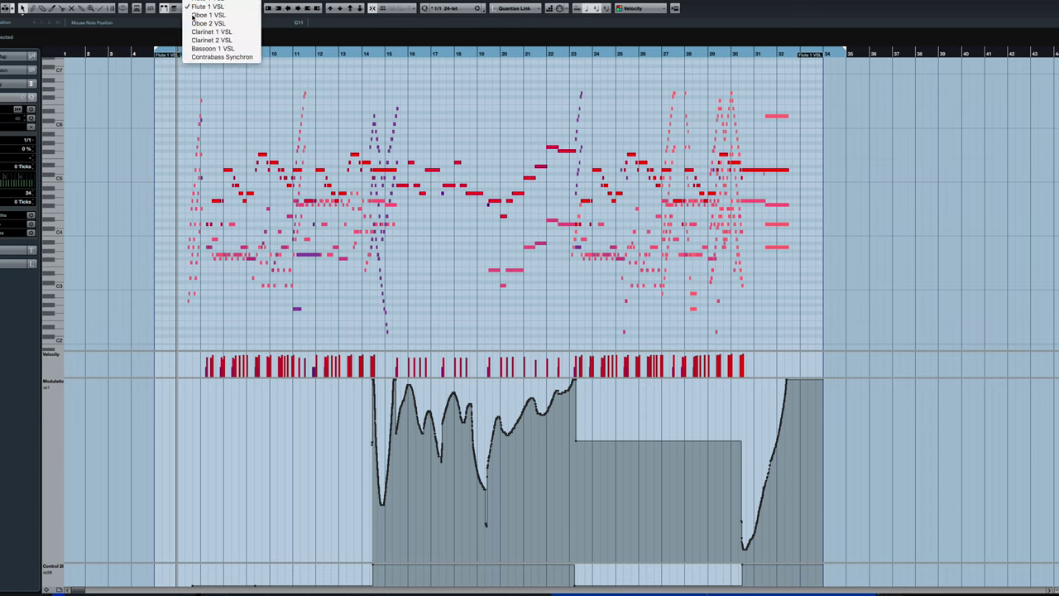
{"action": "left_click", "coordinate": [199, 19]}
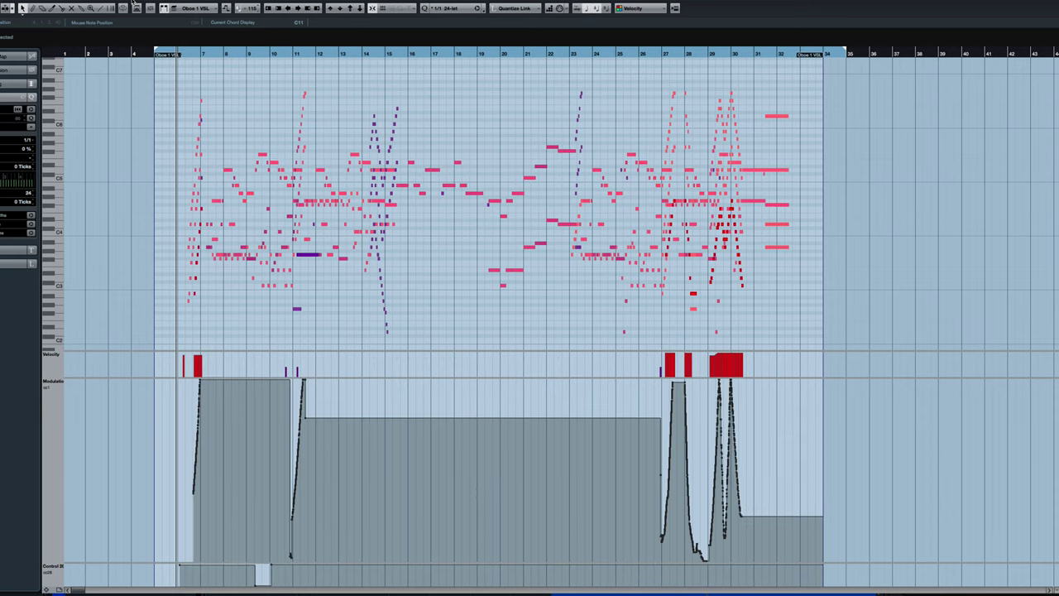
{"action": "left_click", "coordinate": [193, 9]}
{"action": "left_click", "coordinate": [198, 19]}
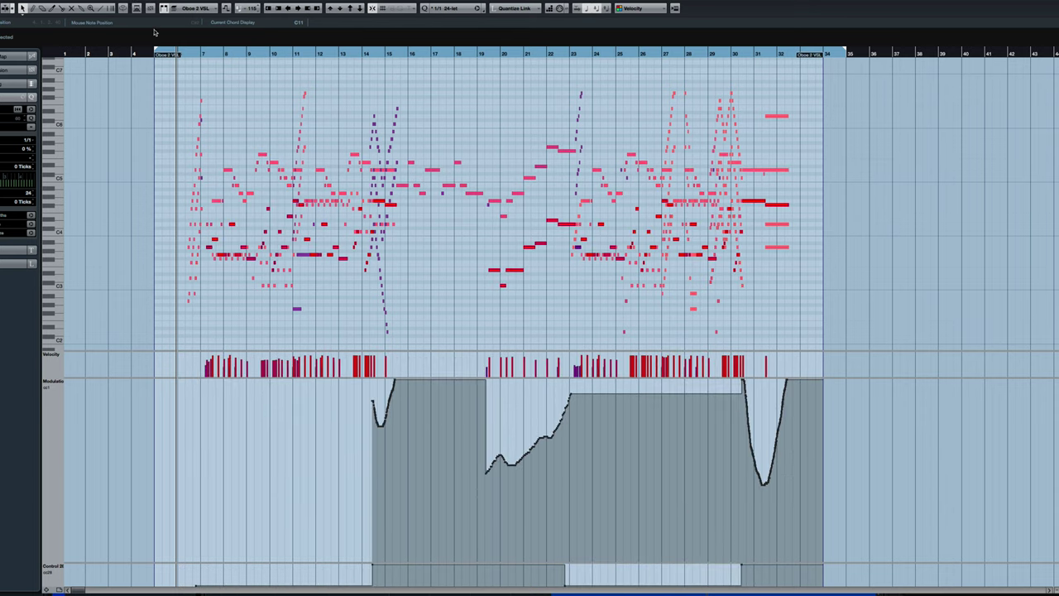
{"action": "left_click", "coordinate": [193, 9]}
{"action": "left_click", "coordinate": [198, 19]}
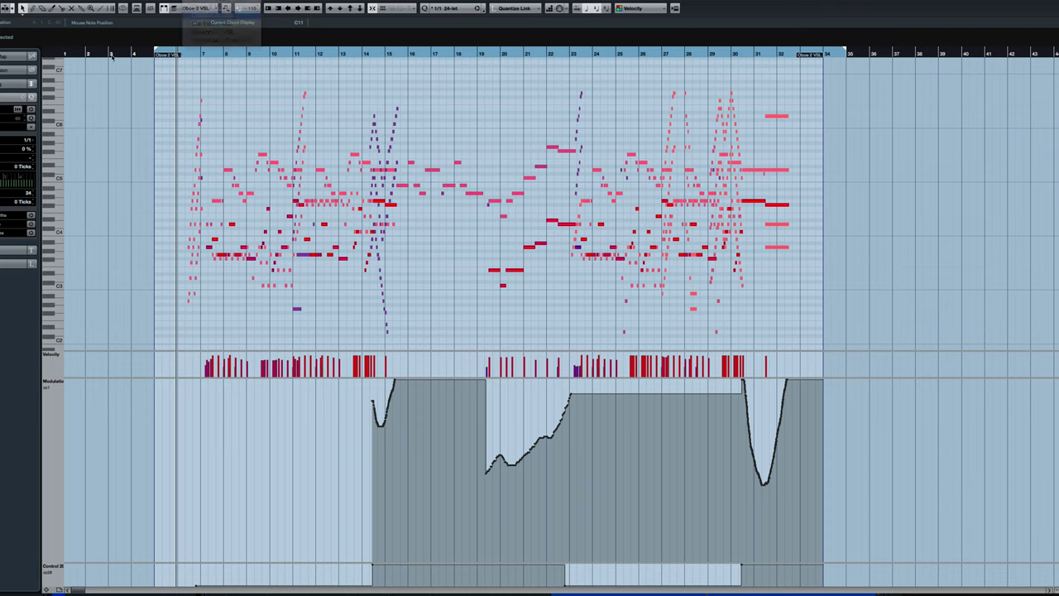
{"action": "left_click", "coordinate": [193, 9]}
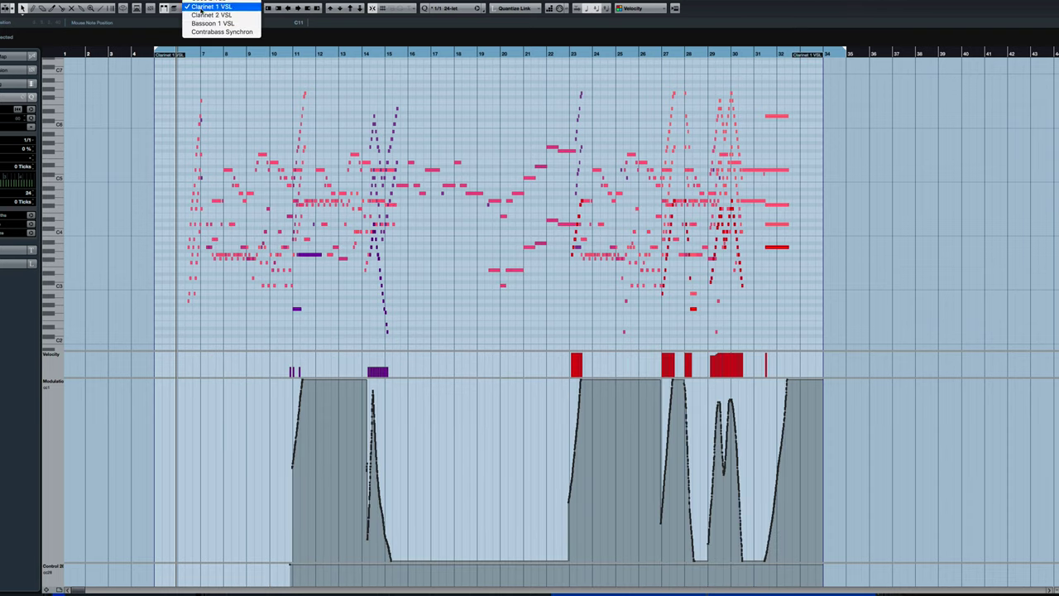
{"action": "left_click", "coordinate": [198, 9]}
Step: Play from bar 29 and draw a zero-value controller event there
{"action": "left_click", "coordinate": [273, 59]}
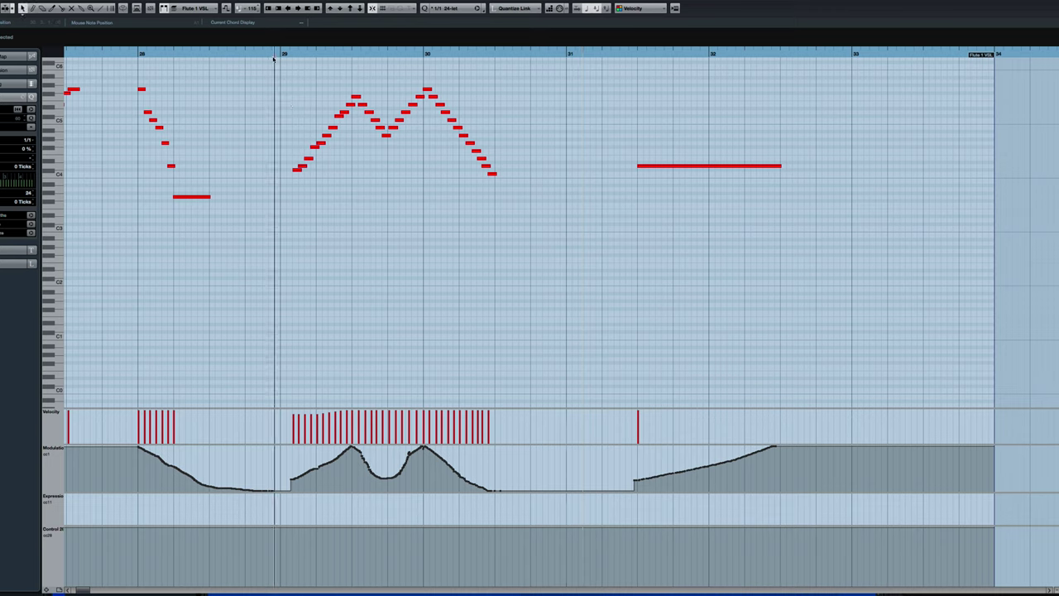
{"action": "key", "text": "space"}
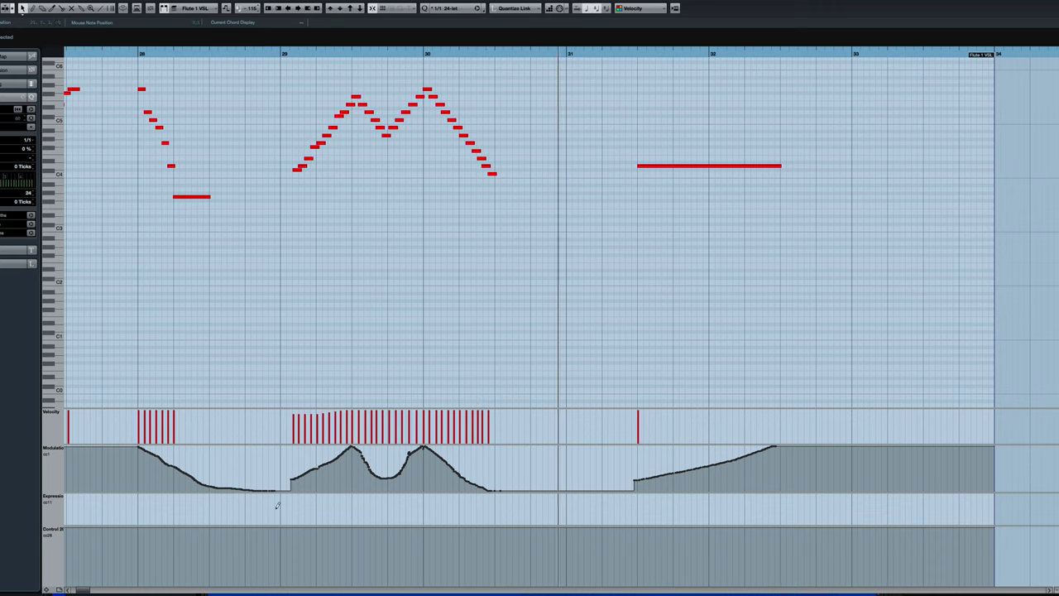
{"action": "left_click", "coordinate": [269, 543]}
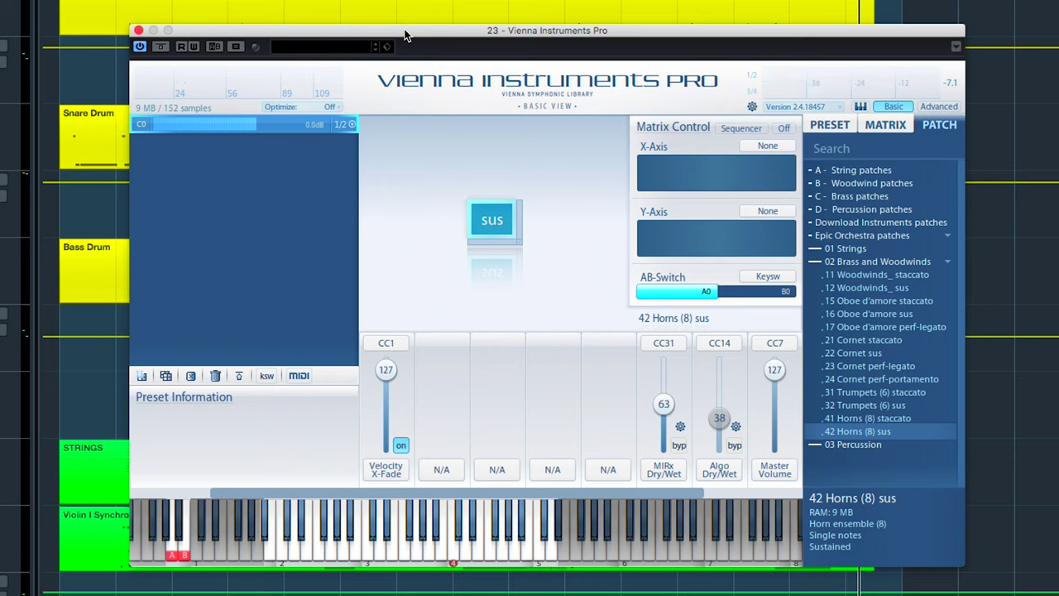
Step: Lower the horns' Velocity X-Fade from 127 to 29
{"action": "left_click_drag", "start_coordinate": [385, 370], "coordinate": [386, 436]}
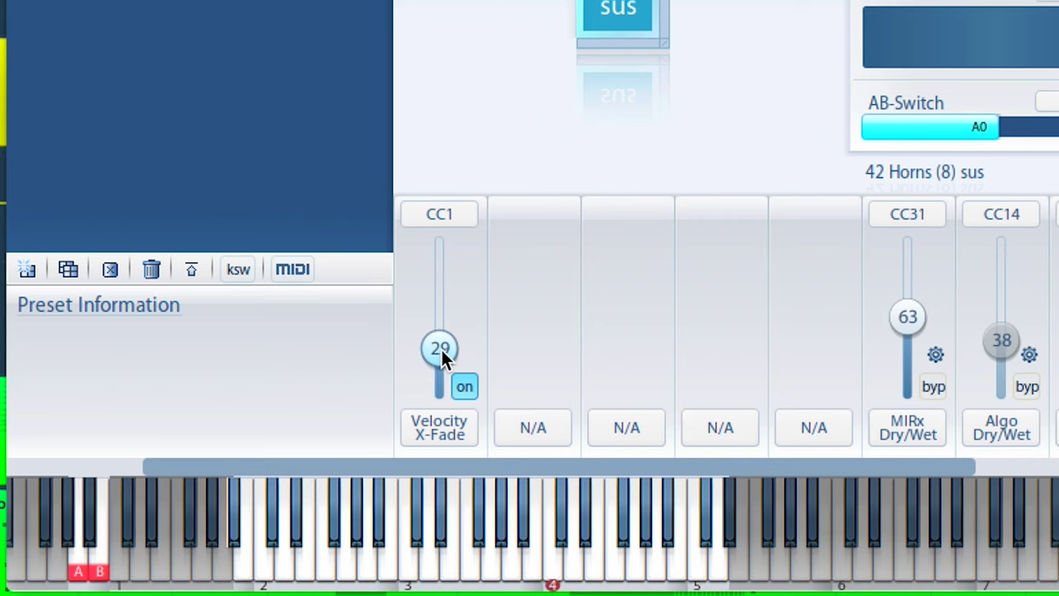